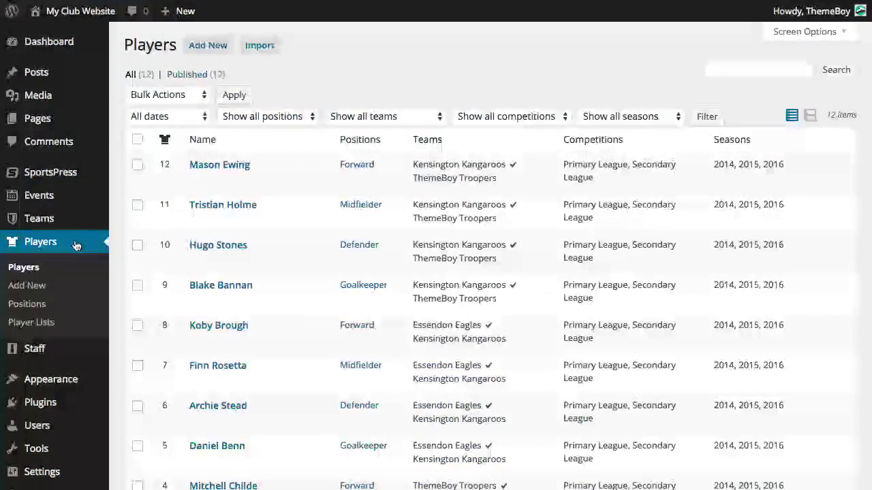
Start a new player titled 'Ayla'.
mouse_move(198, 225)
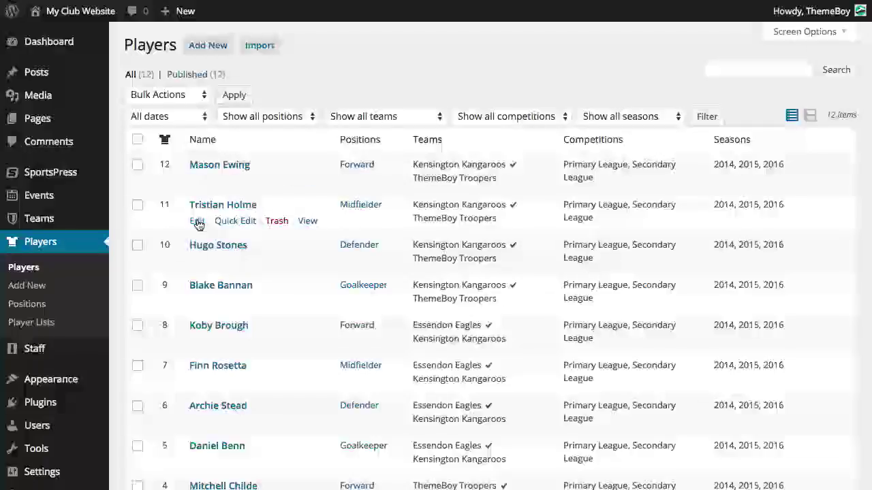
mouse_move(197, 269)
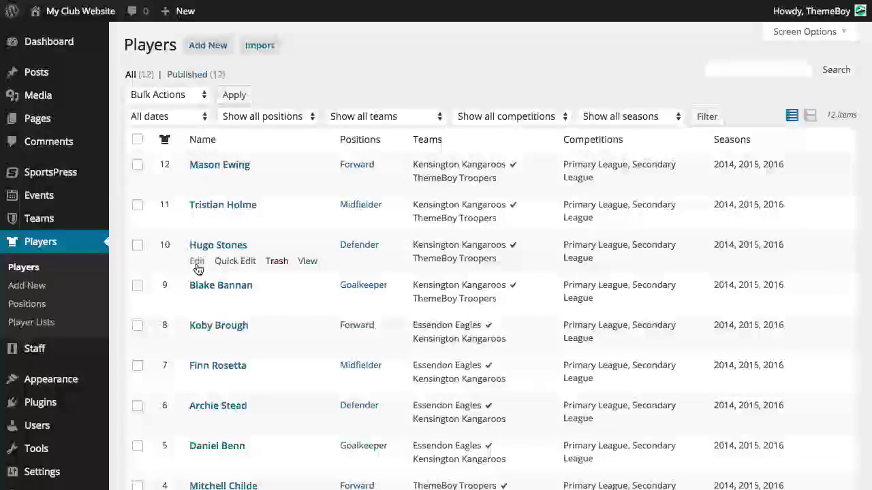
left_click(223, 46)
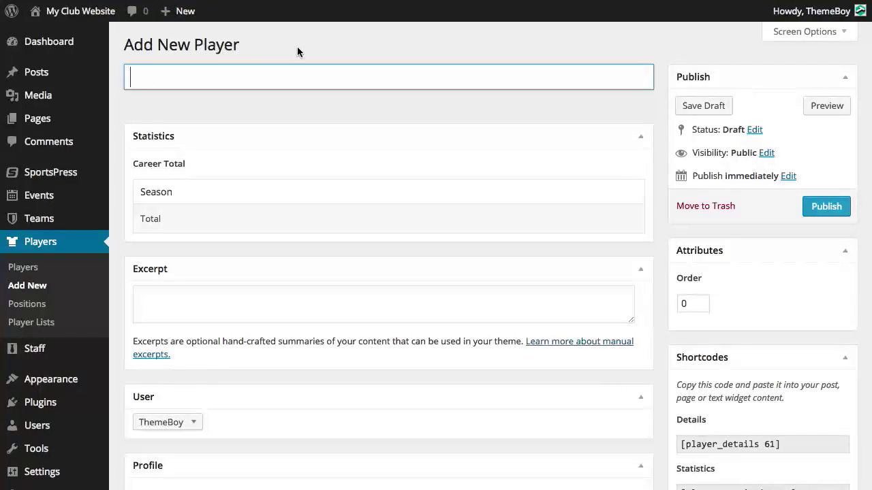
type("Ayla")
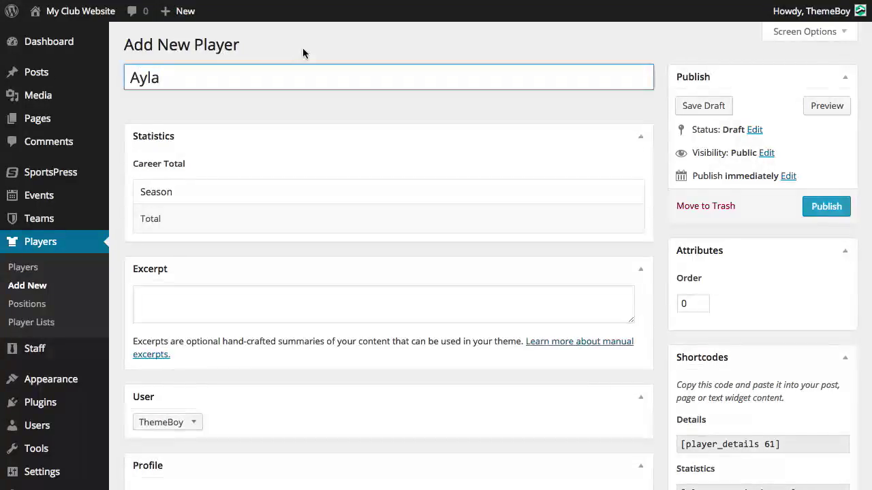
Write the profile bio 'Hi my name is Ayla and I like to play soccer.'.
scroll(472, 187, "down", 3)
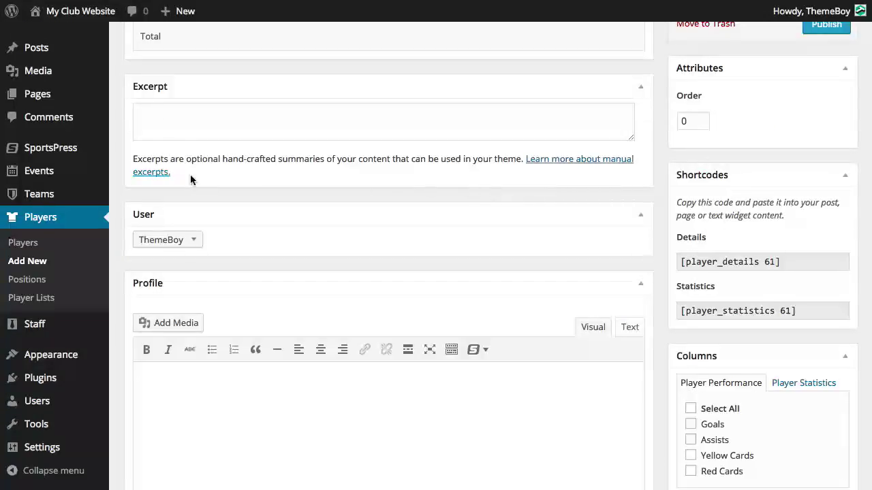
scroll(184, 172, "down", 3)
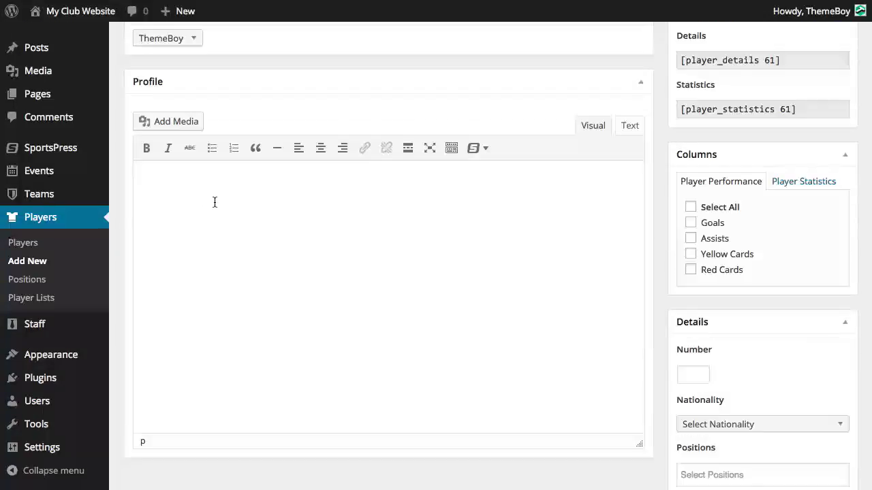
left_click(199, 256)
type("Hi my name is Ayla ")
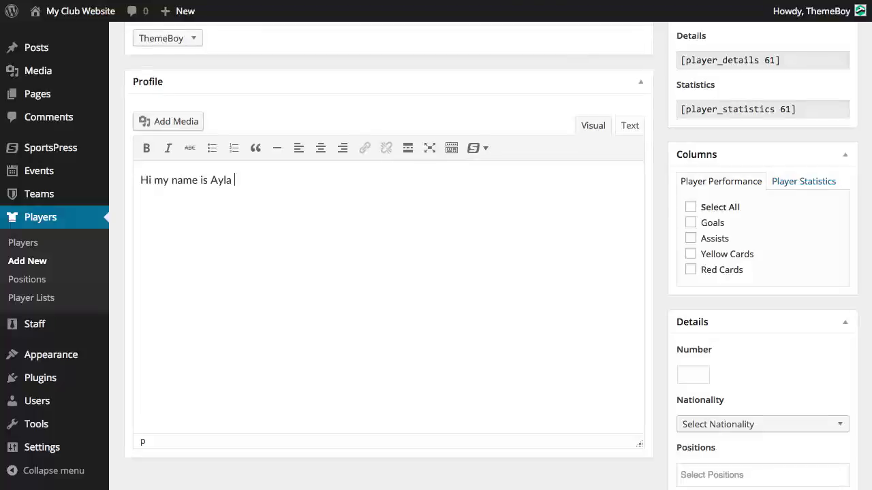
type("and I like to play soccer.")
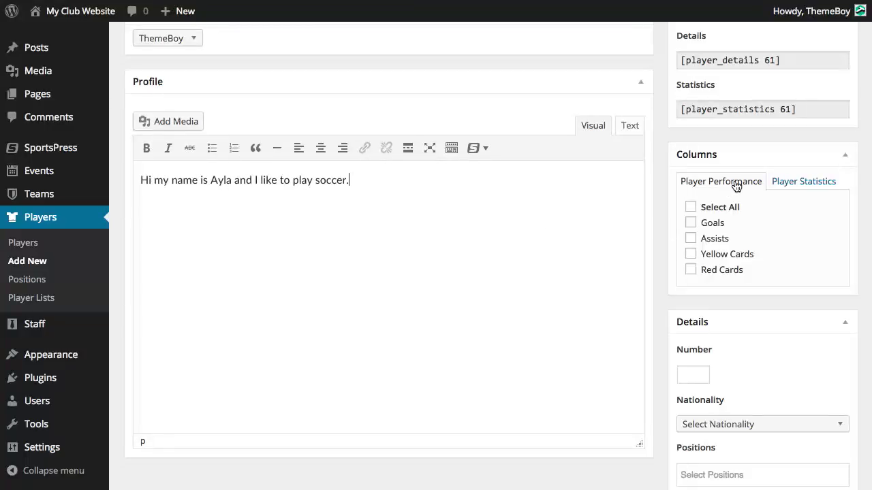
Enable all four Player Statistics columns: Appearances, Win Ratio, Draw Ratio and Loss Ratio.
left_click(795, 187)
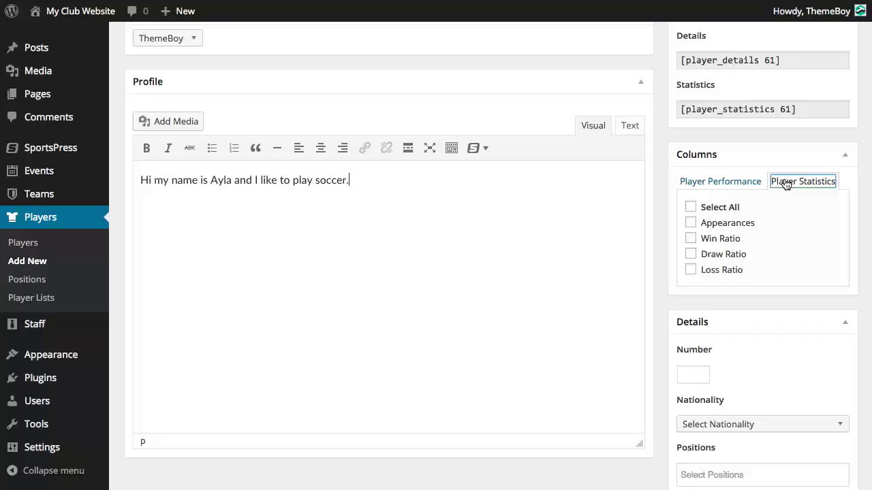
left_click(811, 219)
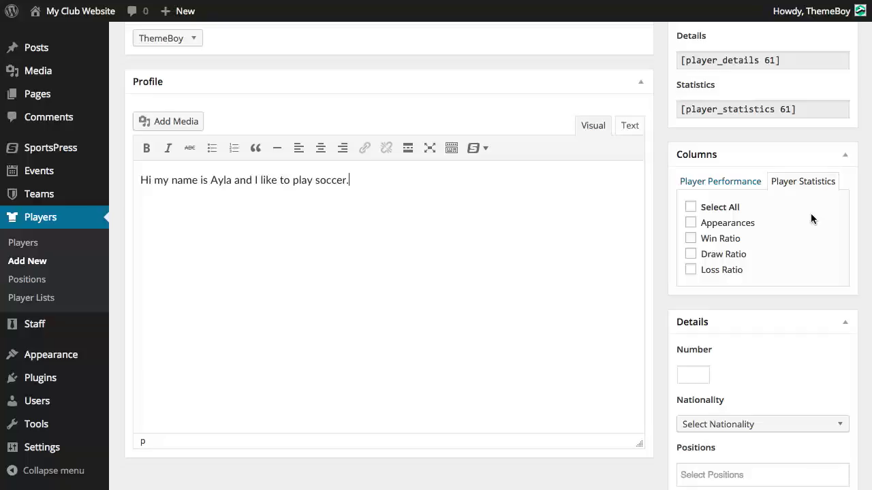
left_click(709, 213)
scroll(787, 235, "down", 3)
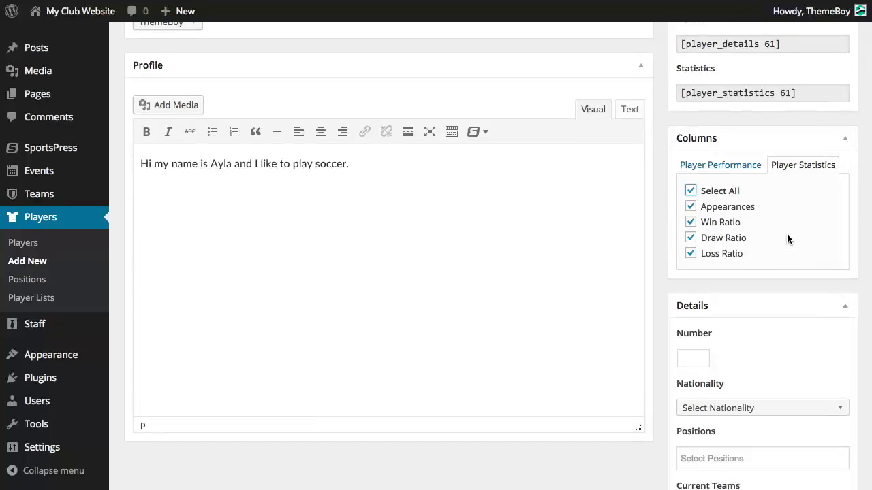
left_click(699, 280)
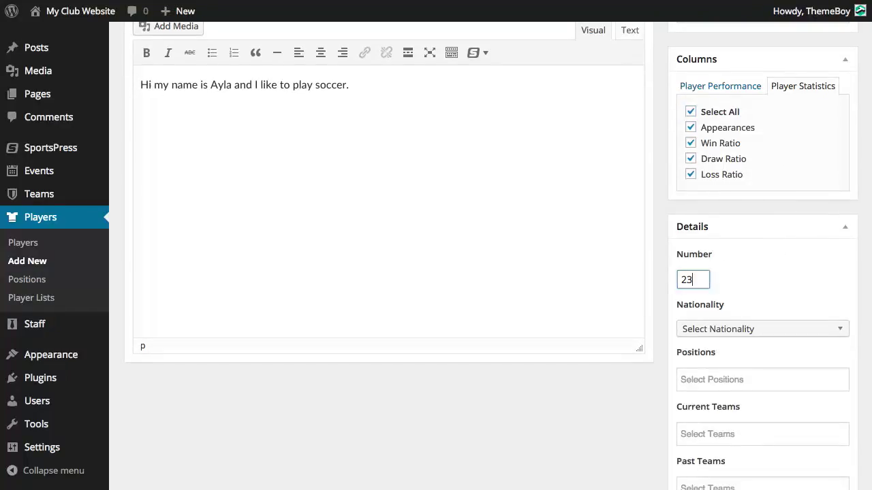
Set the player's nationality to Japan and position to Forward.
scroll(718, 258, "down", 3)
left_click(740, 181)
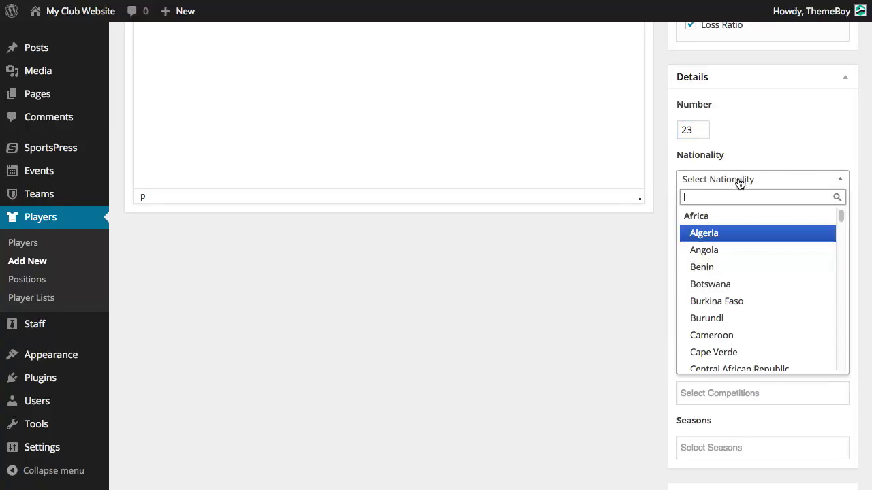
type("japan")
left_click(735, 233)
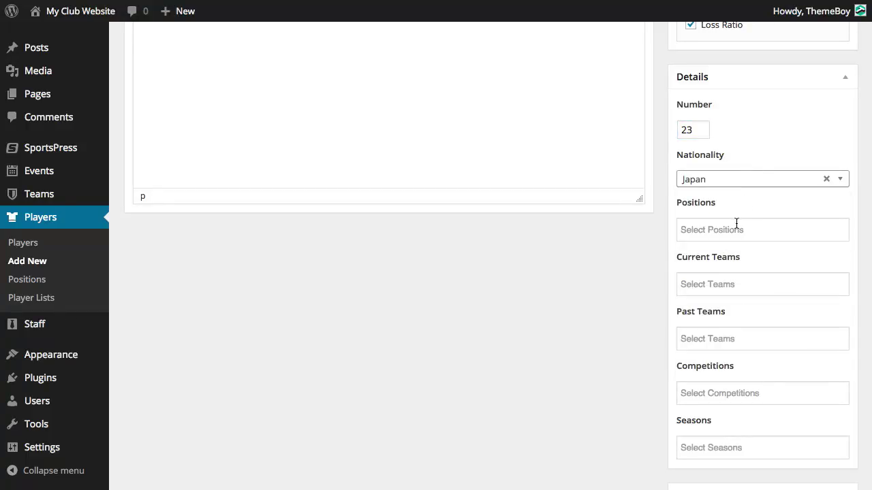
left_click(735, 230)
left_click(735, 266)
Set current team Essendon Eagles, past team Kensington Kangaroos, league Primary League and season 2014.
left_click(753, 286)
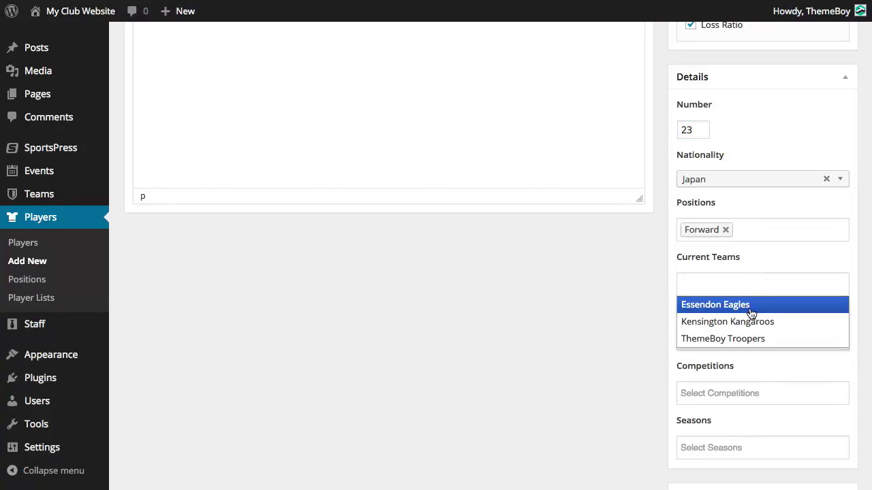
left_click(751, 310)
left_click(744, 339)
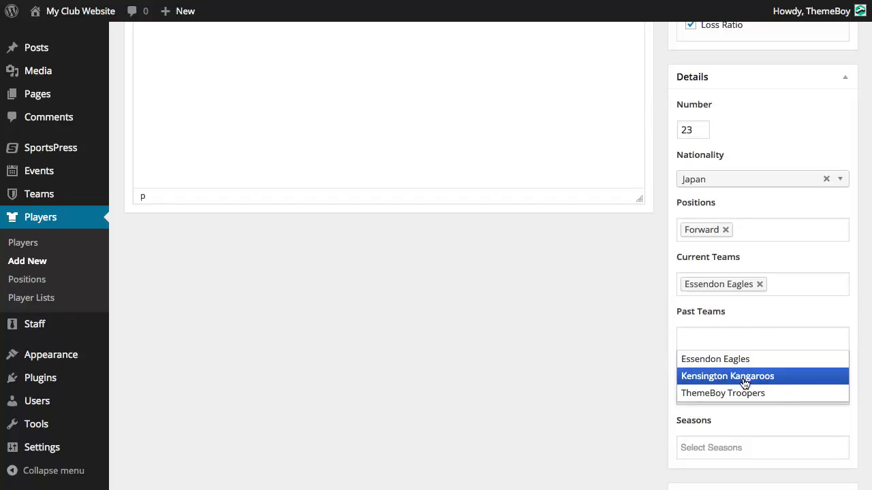
left_click(742, 376)
left_click(742, 399)
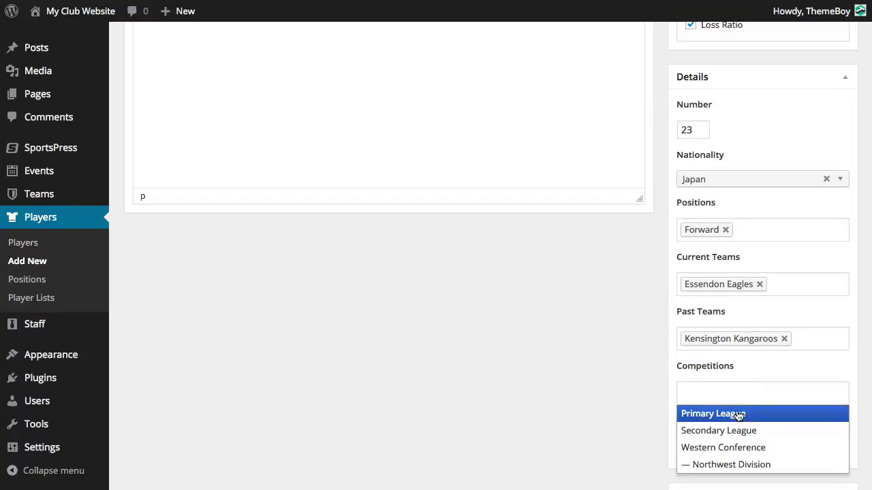
left_click(739, 414)
left_click(750, 448)
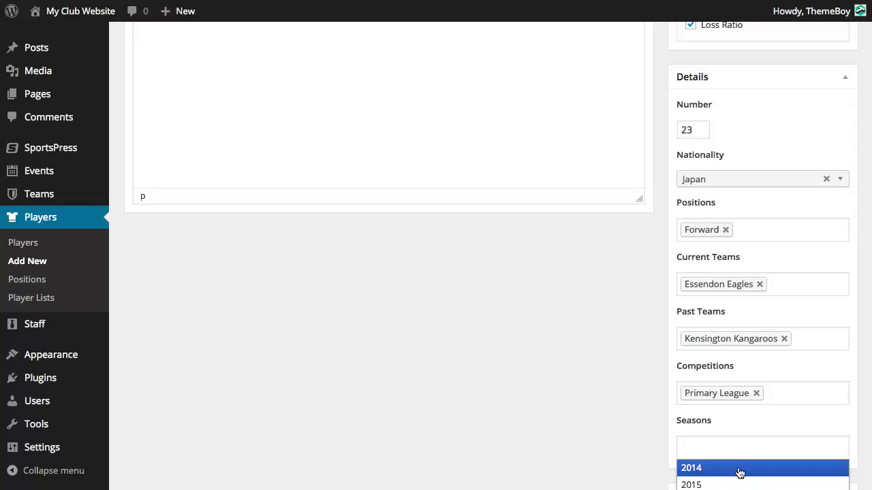
left_click(744, 468)
scroll(737, 446, "down", 3)
scroll(737, 443, "down", 1)
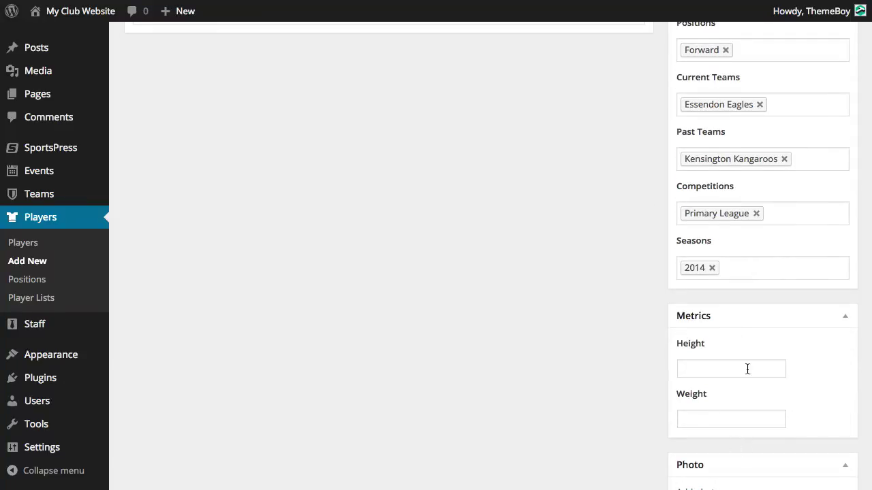
scroll(749, 369, "down", 2)
scroll(746, 403, "up", 15)
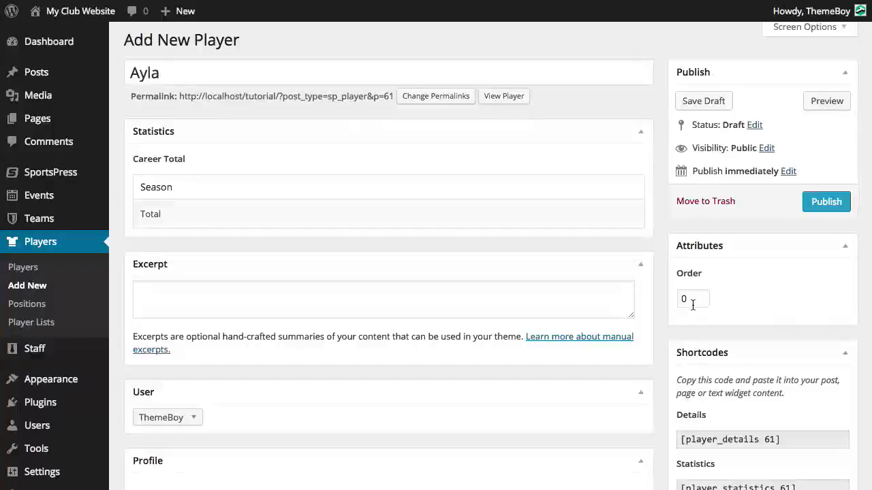
Change Ayla's order value from 0 to 1 and publish the profile.
left_click(692, 299)
double_click(692, 298)
type("1")
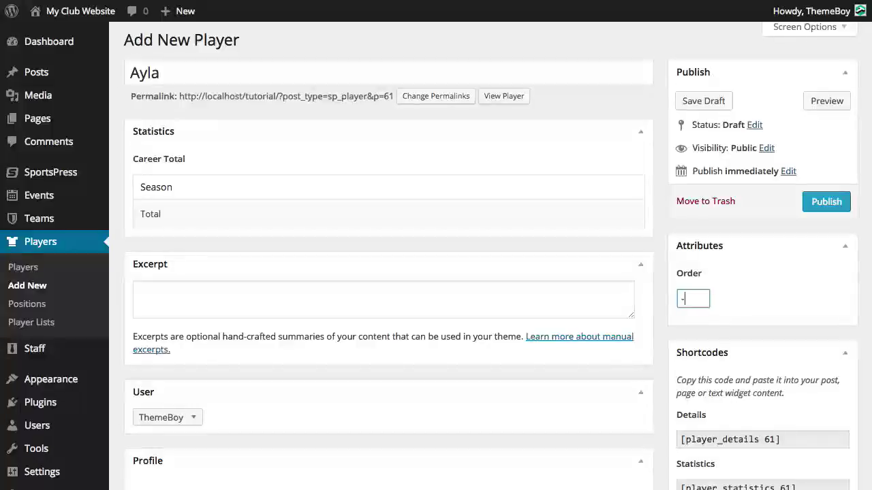
type("-1")
key("BackSpace")
type("1")
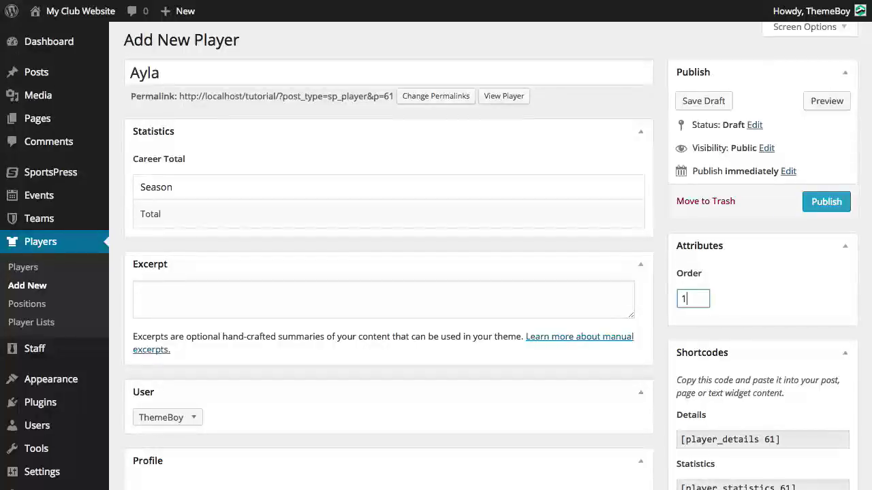
left_click(817, 203)
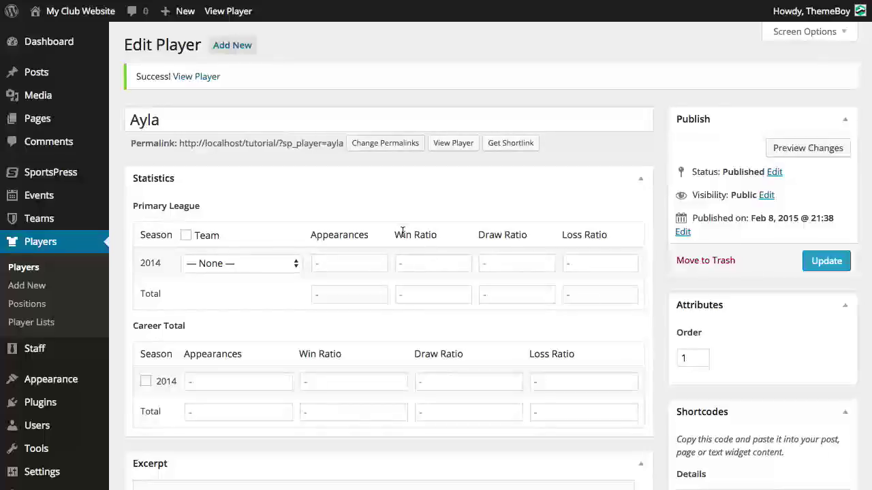
Choose Essendon Eagles as the team for the 2014 Primary League statistics row.
left_click(298, 265)
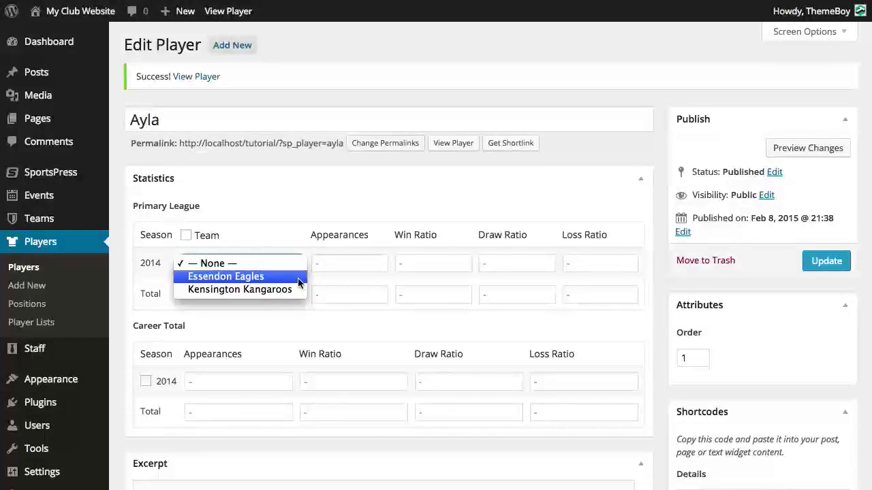
left_click(298, 279)
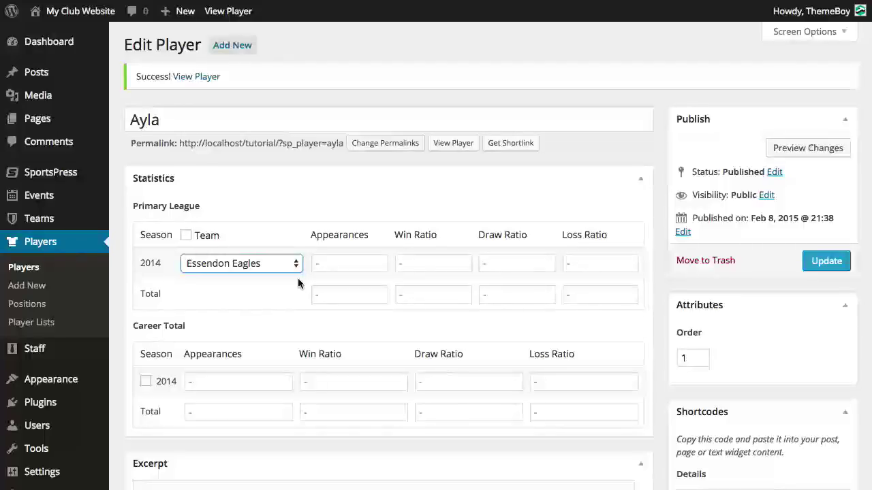
mouse_move(81, 175)
Enable the Team option for league statistics and enter 5 appearances for 2014.
left_click(186, 235)
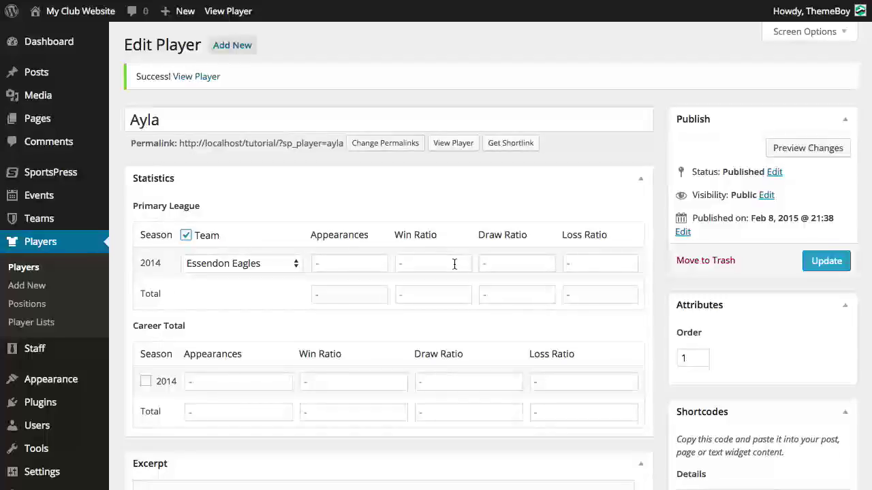
left_click(354, 264)
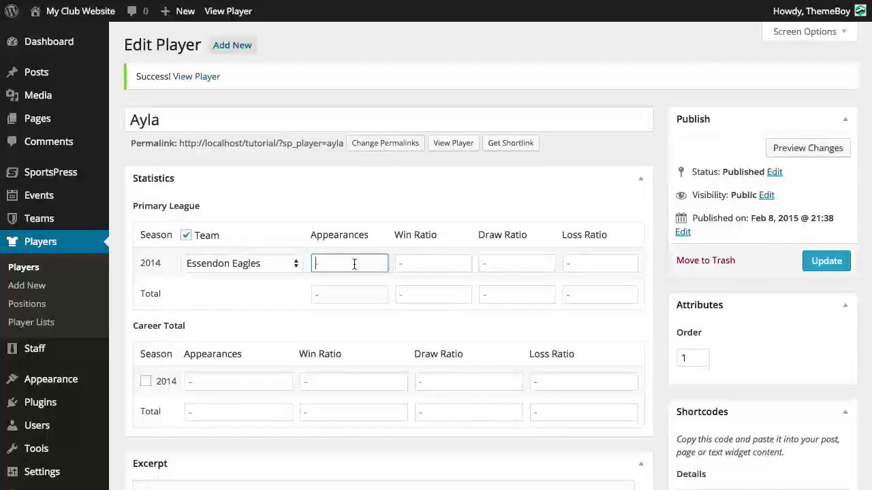
type("5")
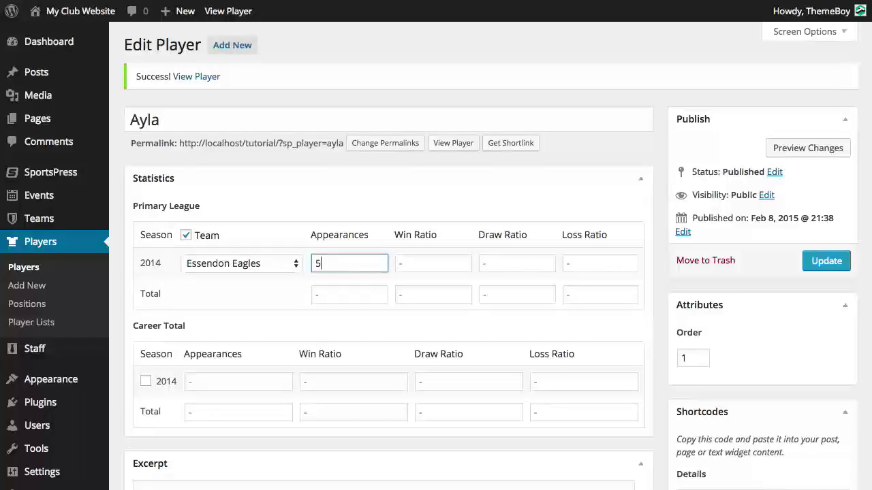